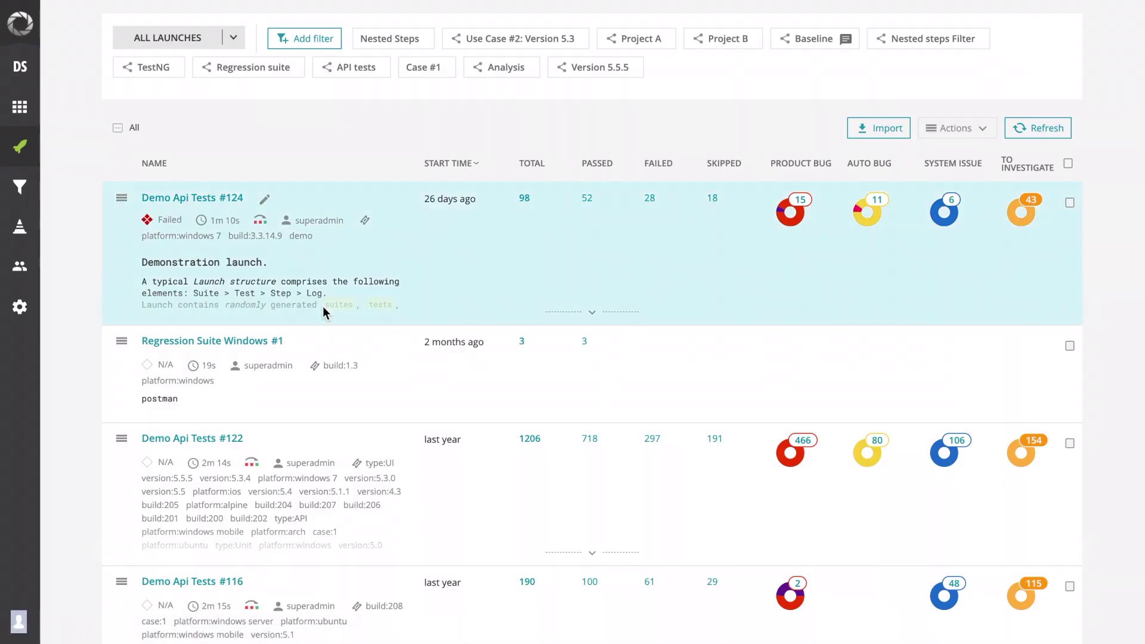
scroll(324, 306, "down", 2)
scroll(323, 306, "down", 2)
scroll(323, 306, "down", 5)
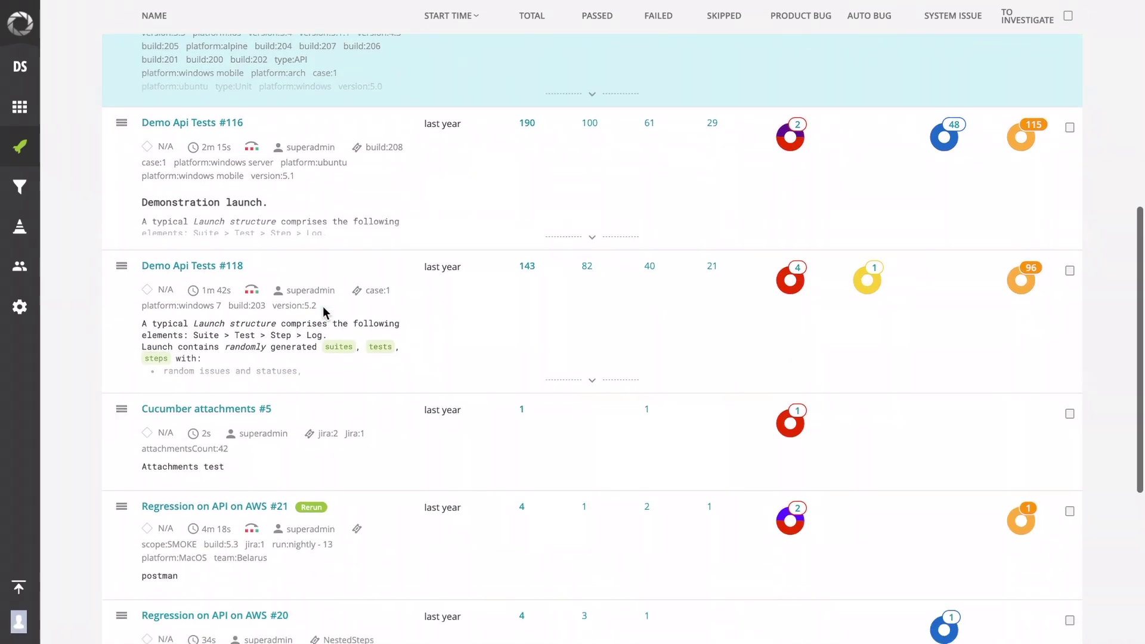
scroll(323, 307, "down", 3)
scroll(322, 307, "down", 3)
scroll(323, 313, "up", 5)
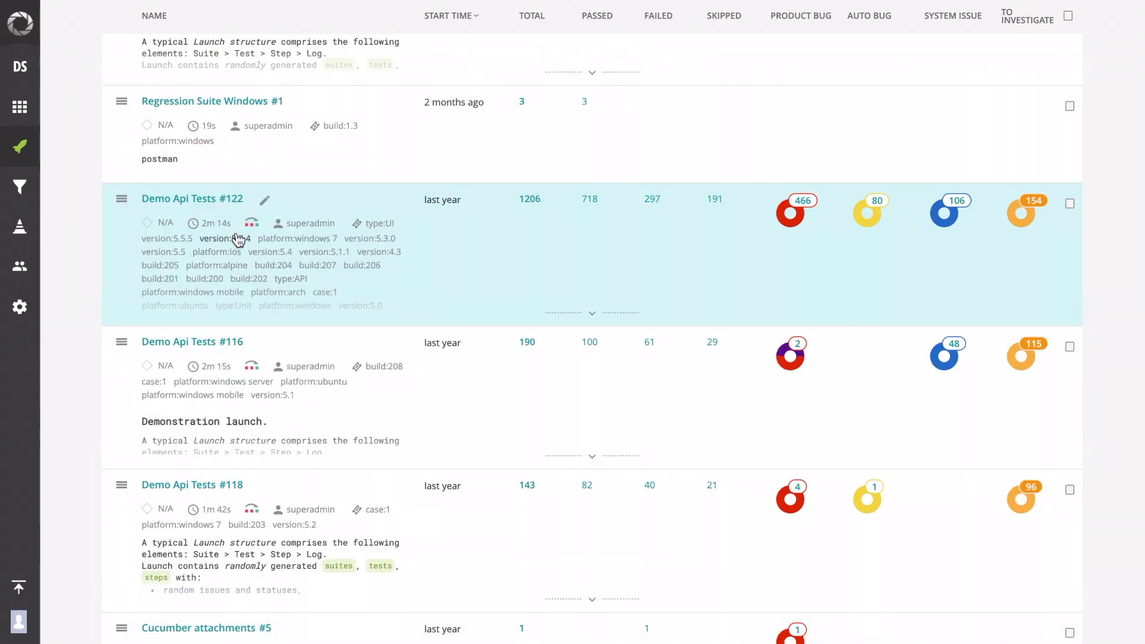
Step: Review and save the History table test's item details in Regression on API on AWS #20, then view its log
left_click(591, 314)
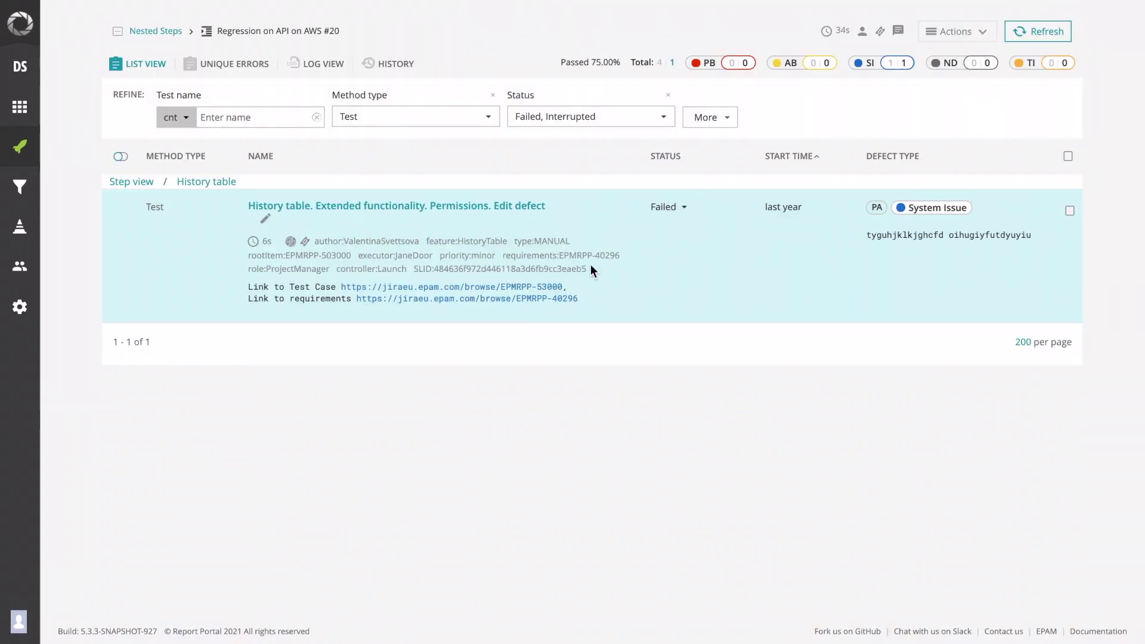
left_click(265, 219)
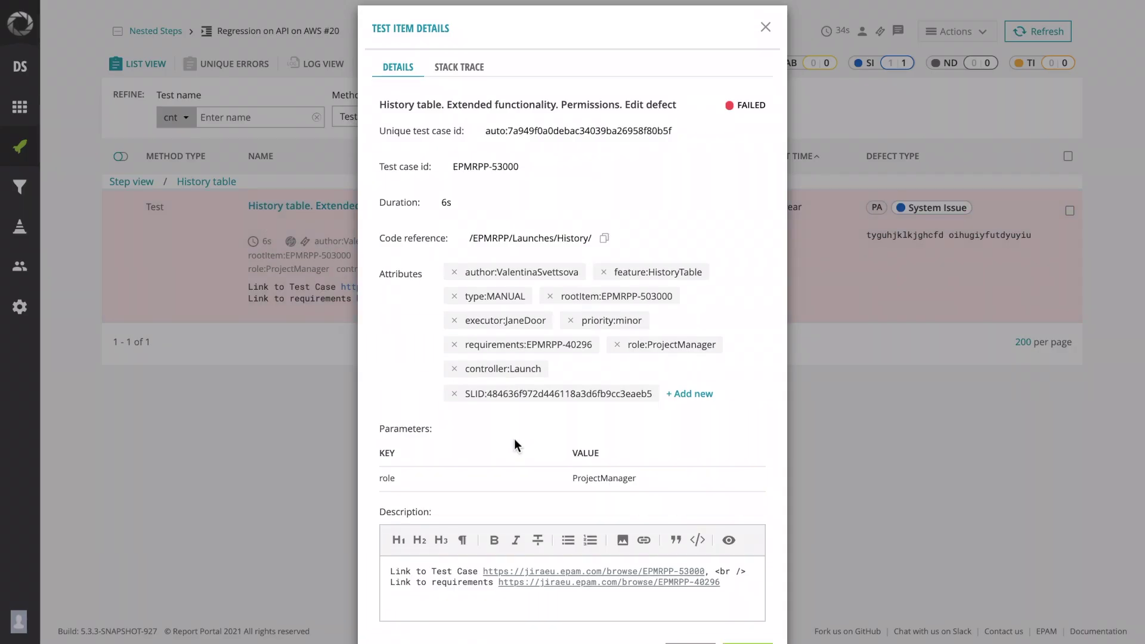
scroll(514, 439, "down", 1)
scroll(514, 438, "up", 1)
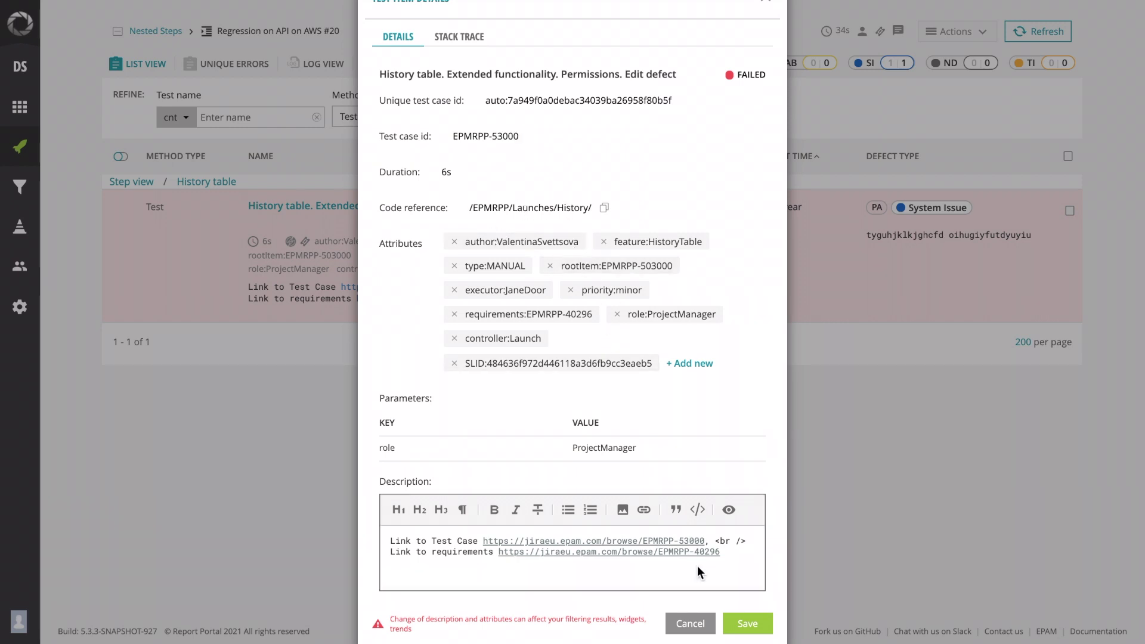
left_click(734, 617)
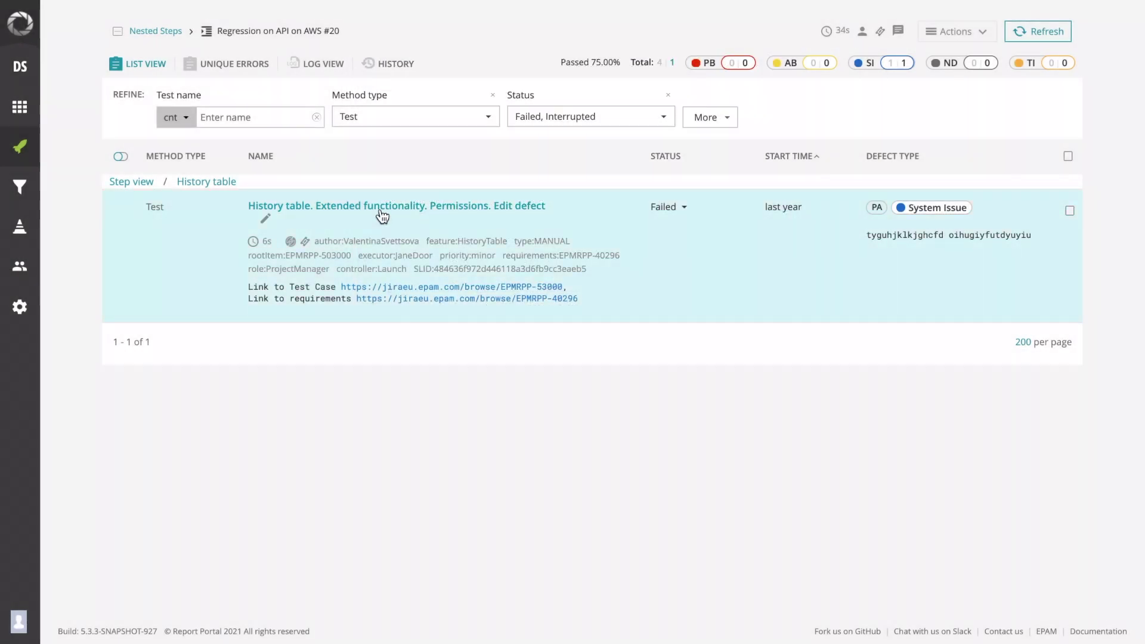
left_click(380, 216)
scroll(457, 390, "down", 2)
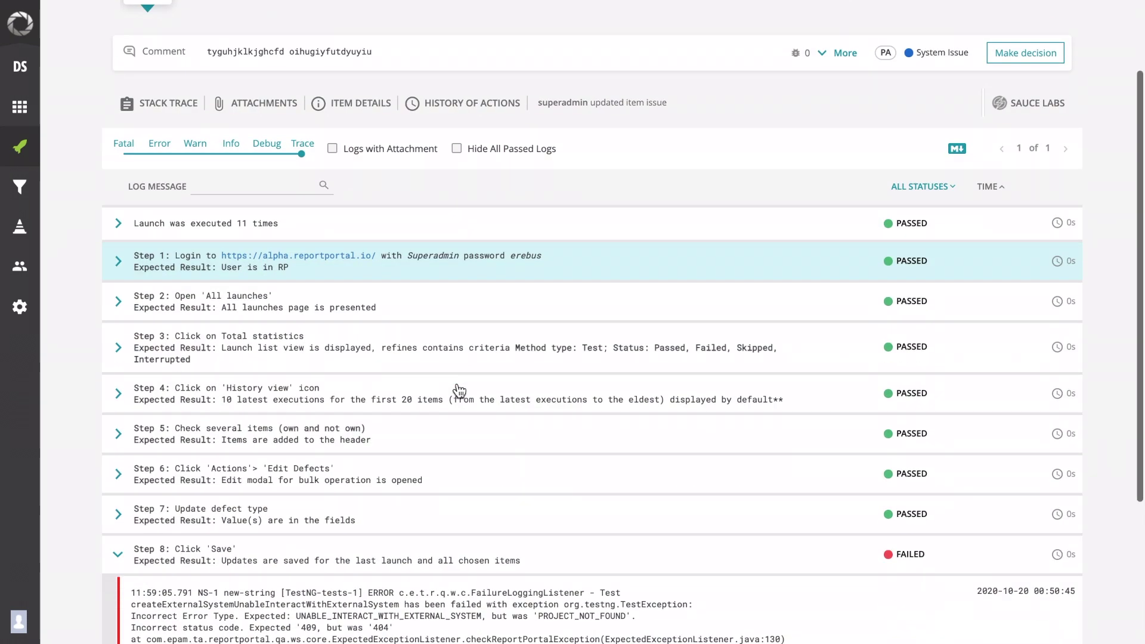
scroll(457, 390, "down", 4)
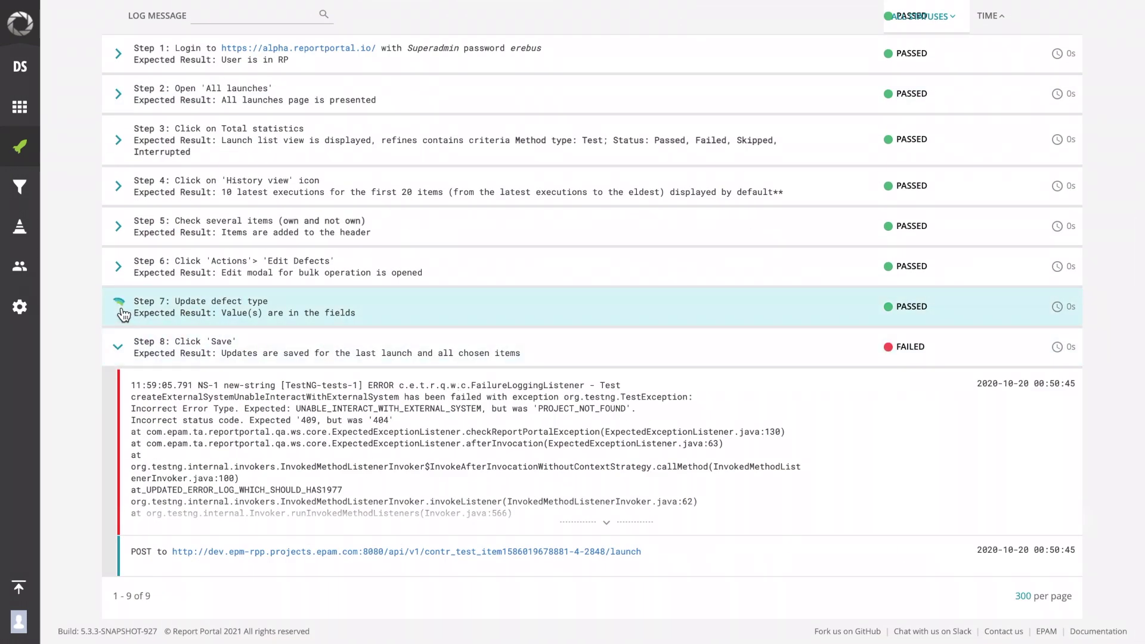
Step: Review the test's Stack Trace, Attachments, Item Details and History of Actions, showing the To Investigate to System Issue change
left_click(121, 311)
scroll(121, 306, "up", 3)
scroll(121, 306, "up", 3)
left_click(152, 207)
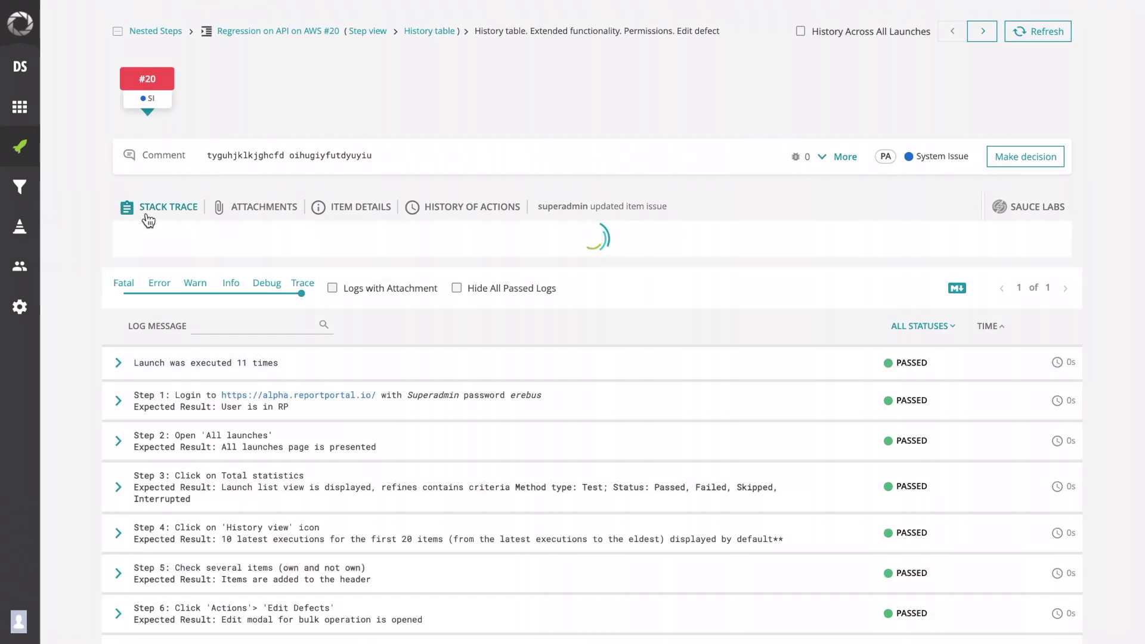
left_click(268, 207)
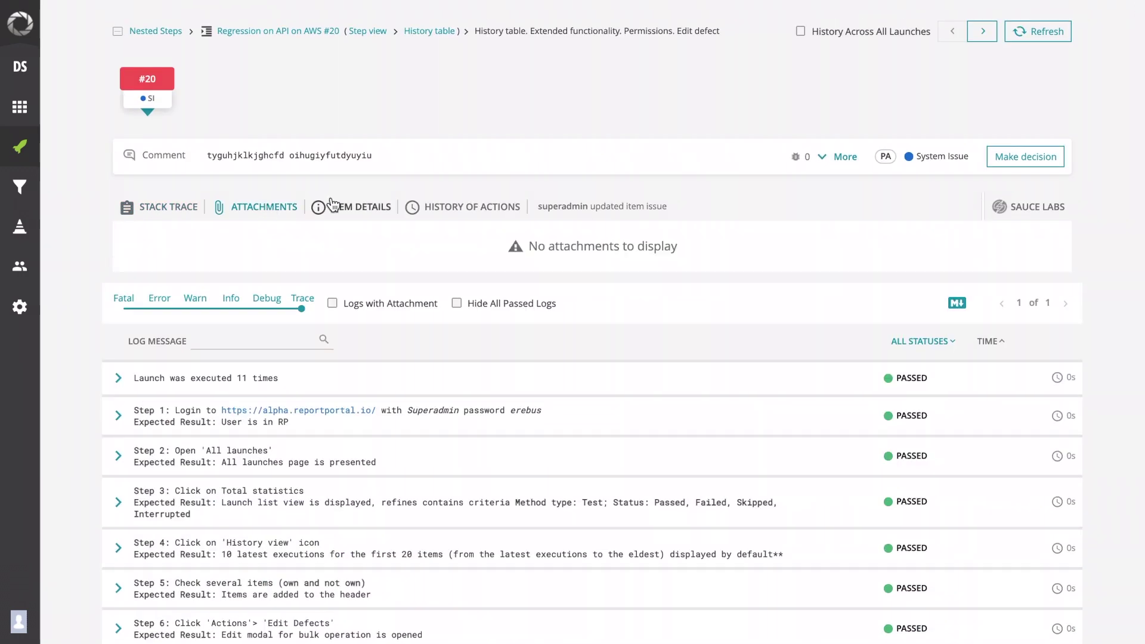
left_click(333, 204)
left_click(459, 208)
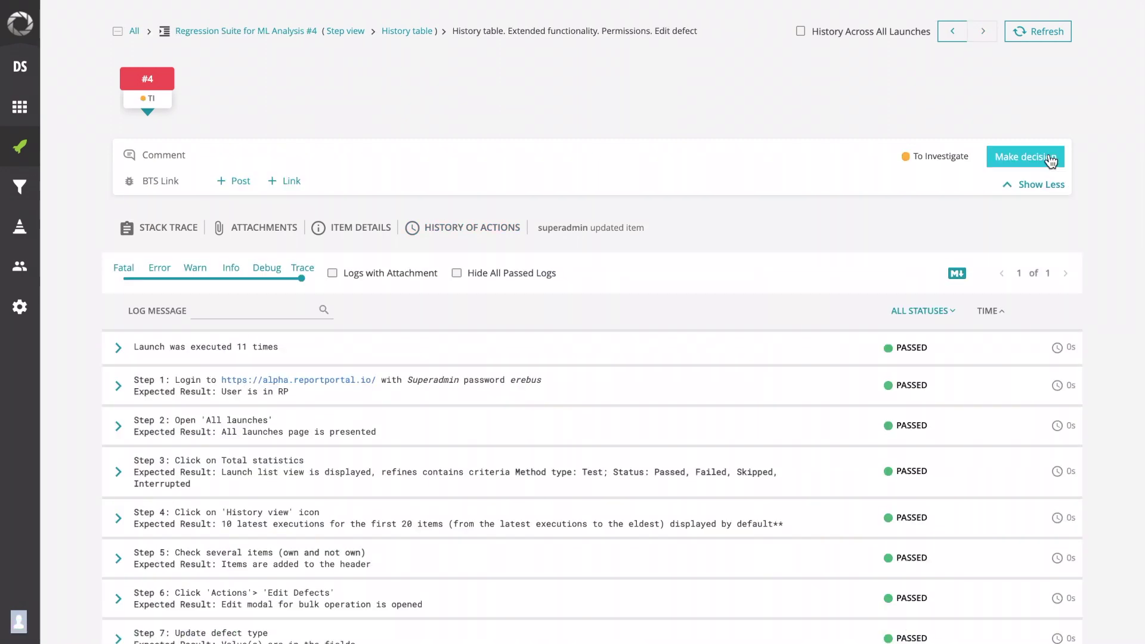
Step: Triage test #4 as a Product Bug with a comment and apply the decision to the item
left_click(1025, 158)
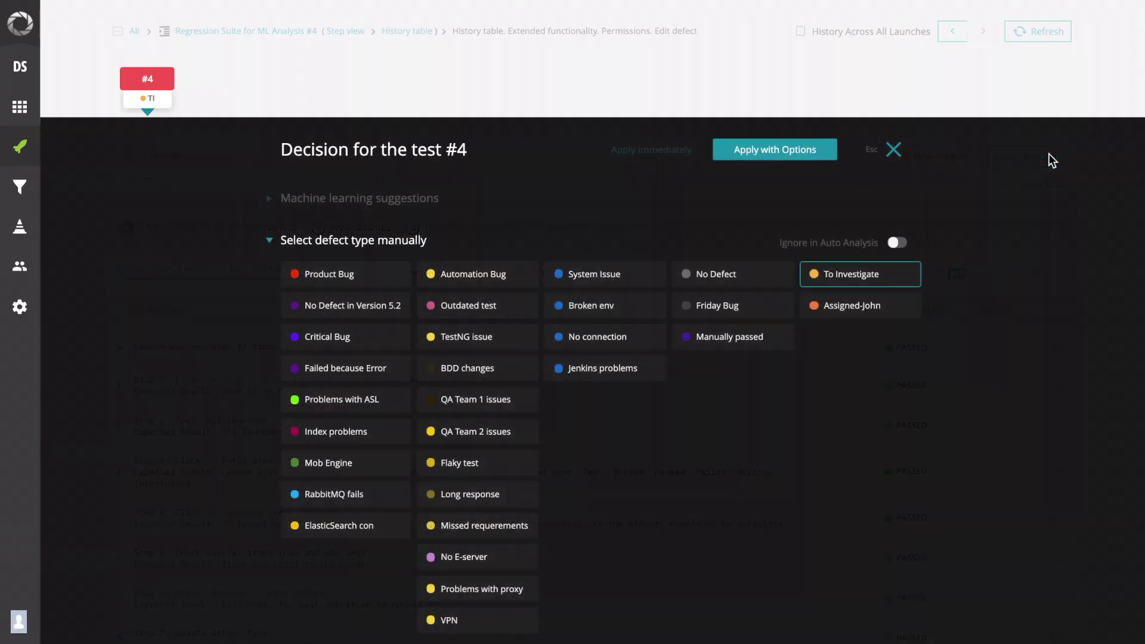
left_click(378, 282)
scroll(471, 428, "down", 3)
type("Should be fixed in the current version.")
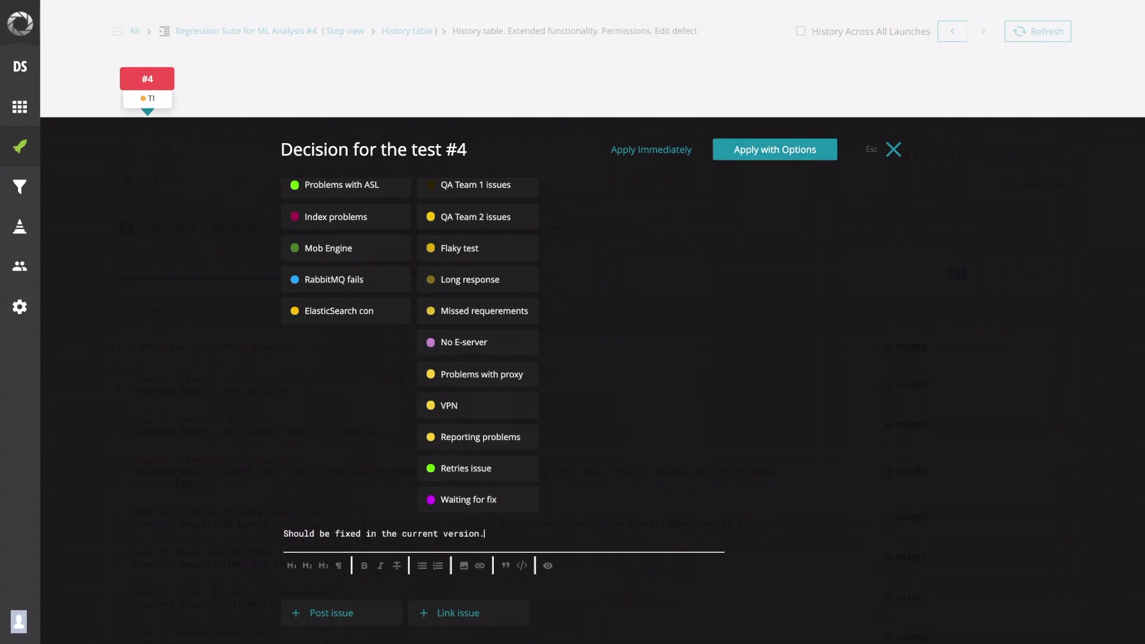
key("Return")
type("@Ivan")
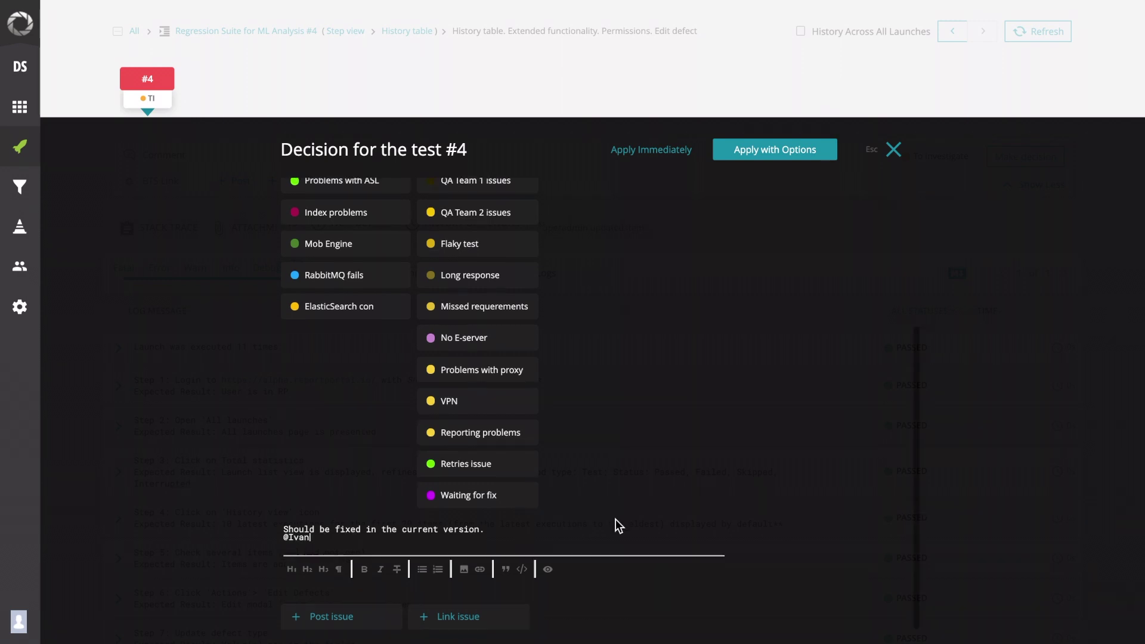
scroll(616, 527, "up", 3)
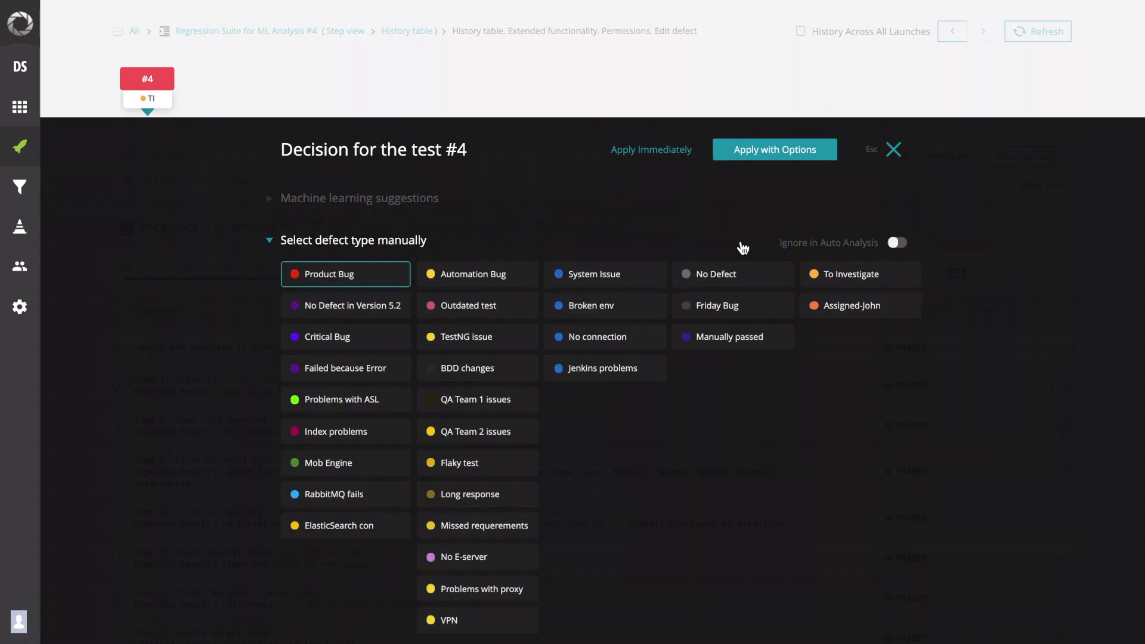
left_click(774, 149)
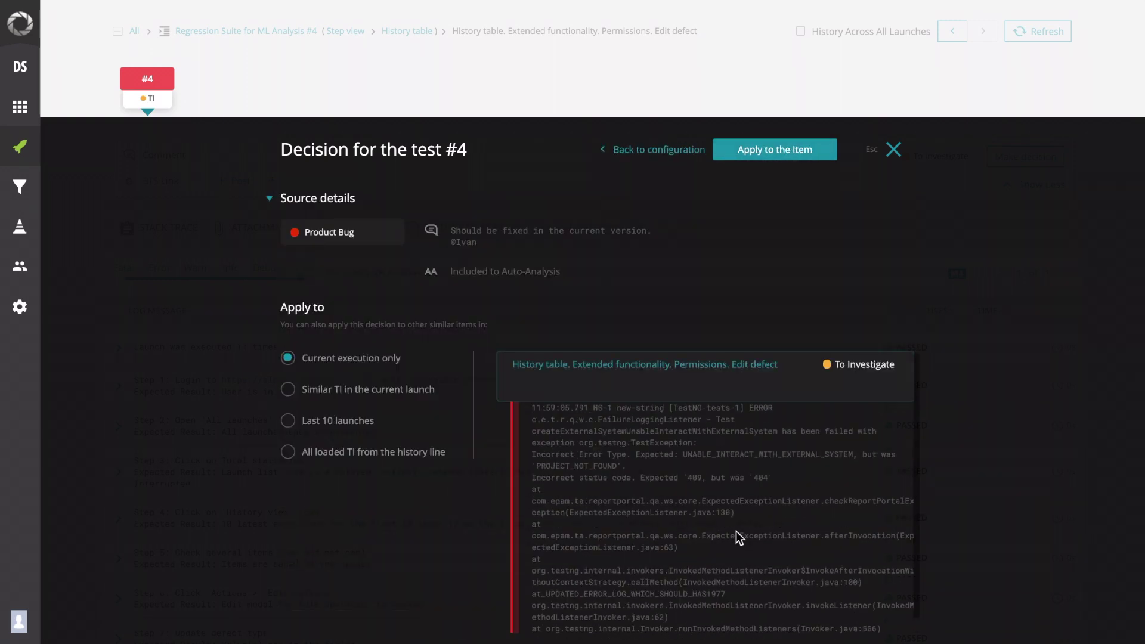
left_click(742, 159)
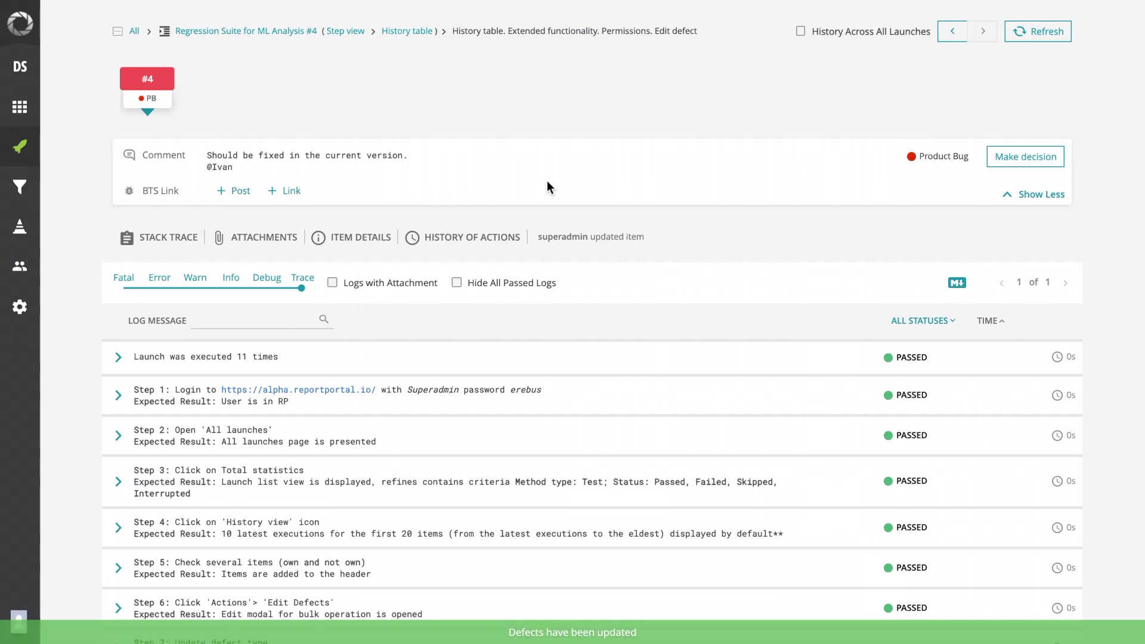
Step: Start a new empty defect type row in the project's Defect Types settings
left_click(20, 306)
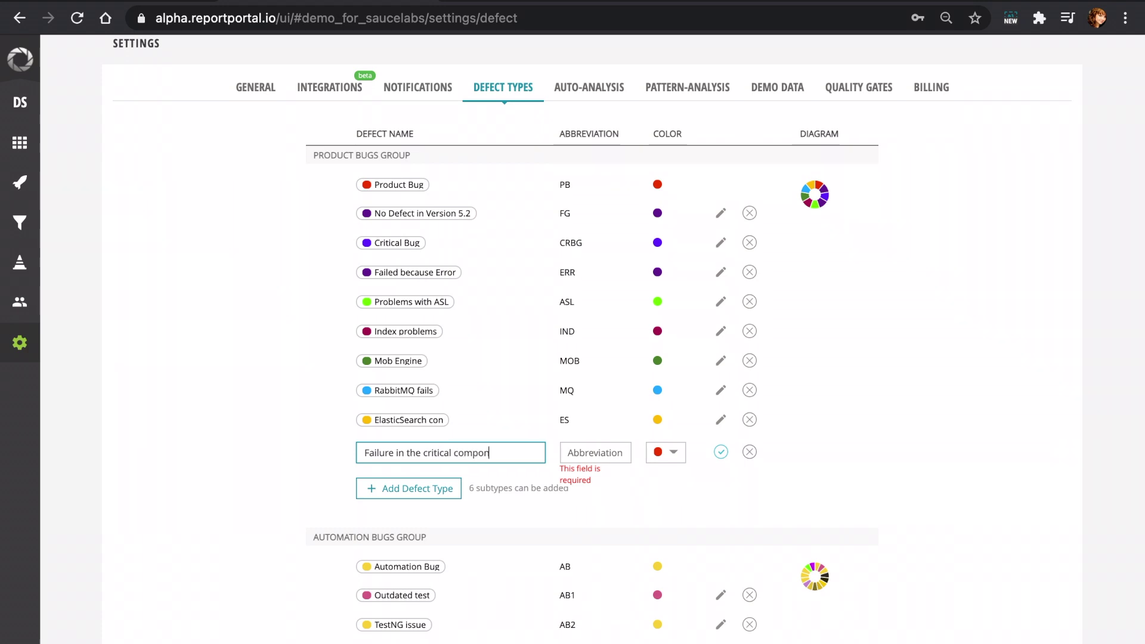
Step: Save the new 'Failure in the critical component' defect type with its chosen colour
left_click(677, 452)
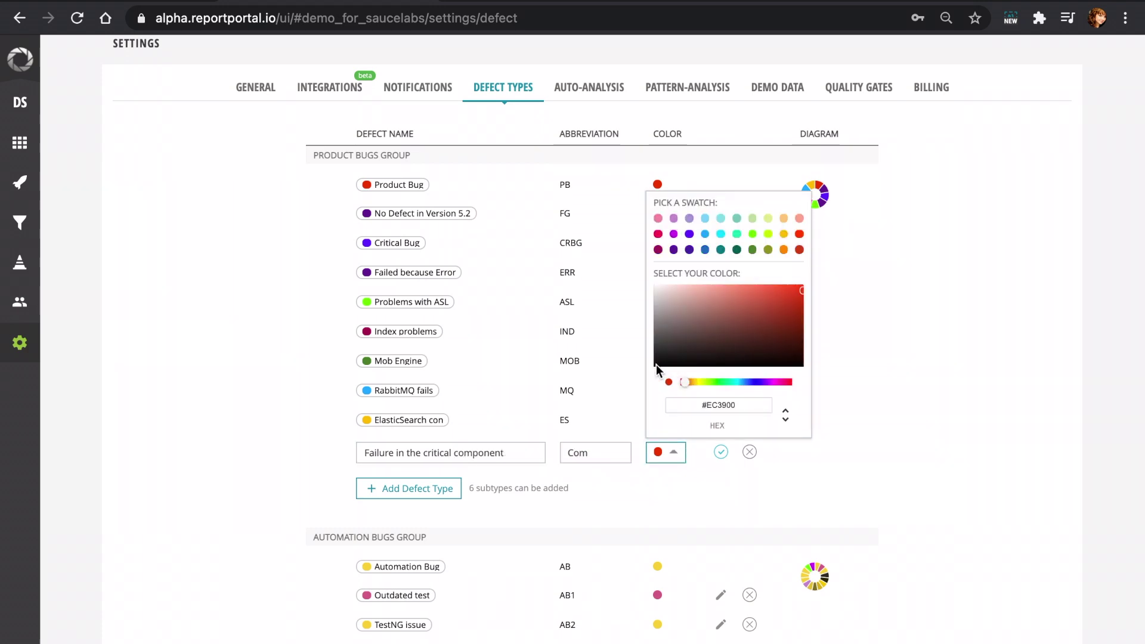
left_click(722, 453)
Step: Assign the new critical component defect type to the History table test and return to the launches list
left_click(20, 183)
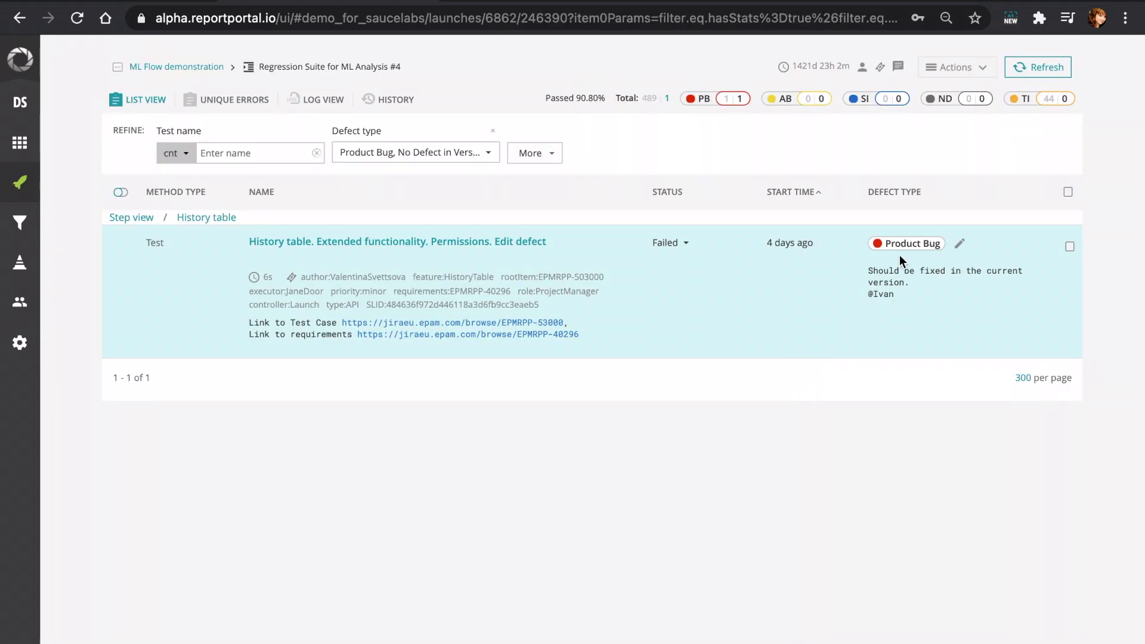
left_click(957, 242)
left_click(393, 537)
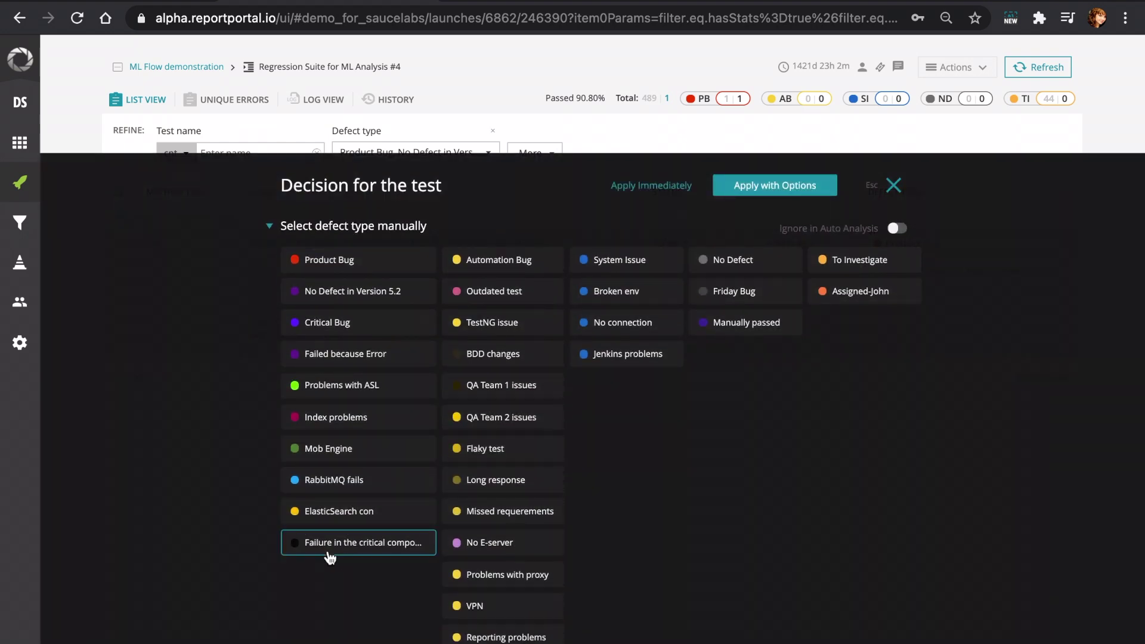
left_click(641, 187)
left_click(211, 70)
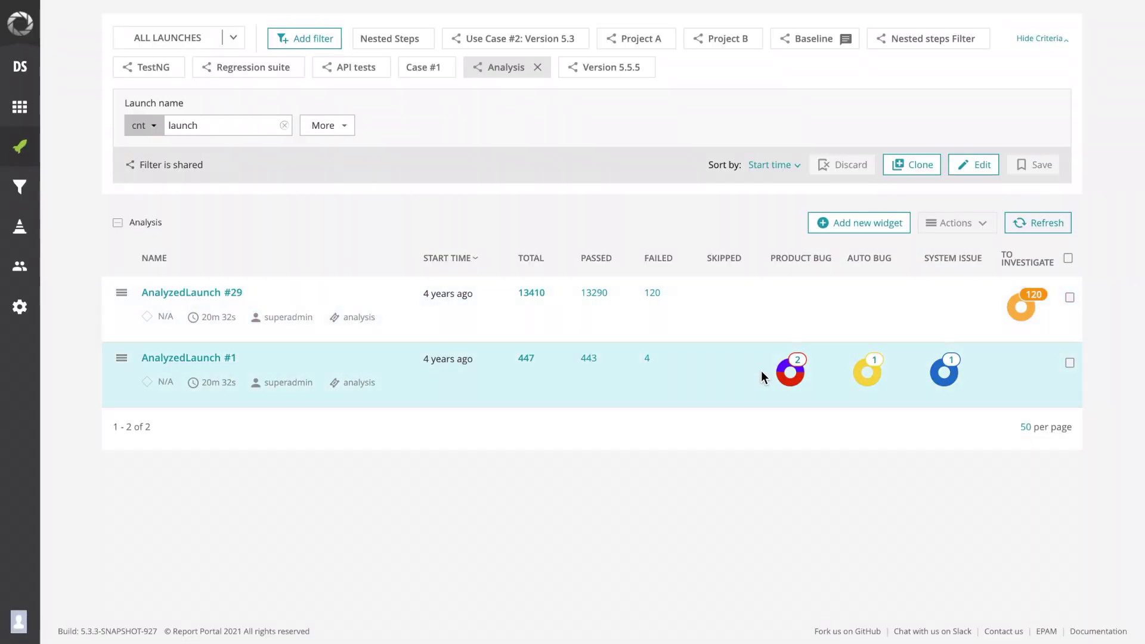
Step: Run auto-analysis on AnalyzedLaunch #29 and refresh to see failures sorted into Product Bug, Auto Bug and System Issue
left_click(122, 293)
left_click(182, 370)
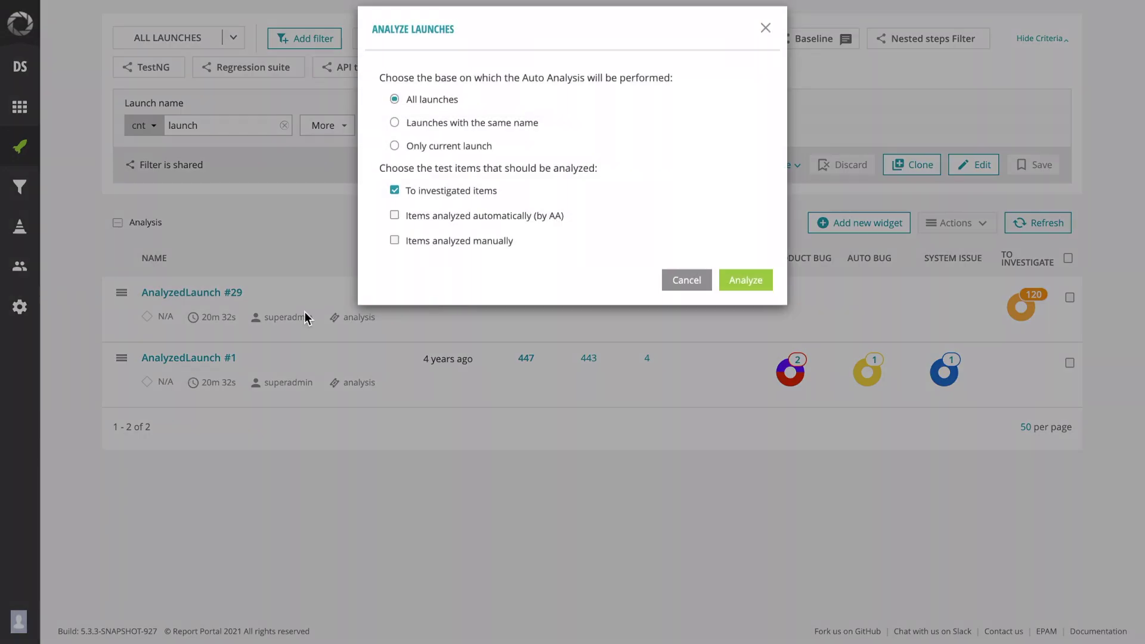
left_click(735, 278)
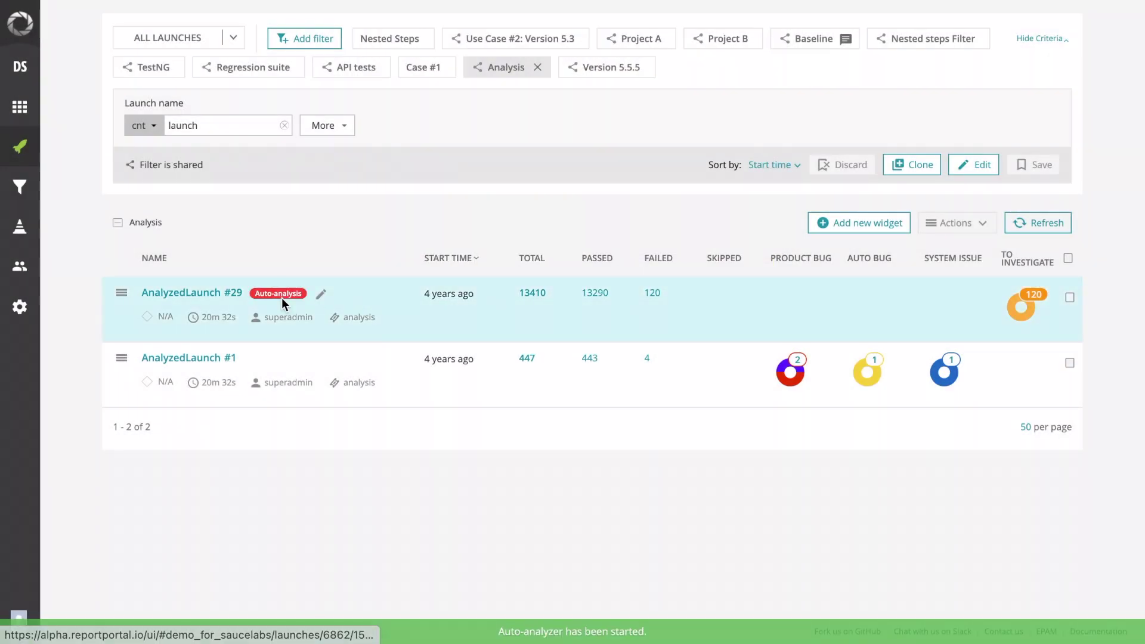
left_click(1027, 229)
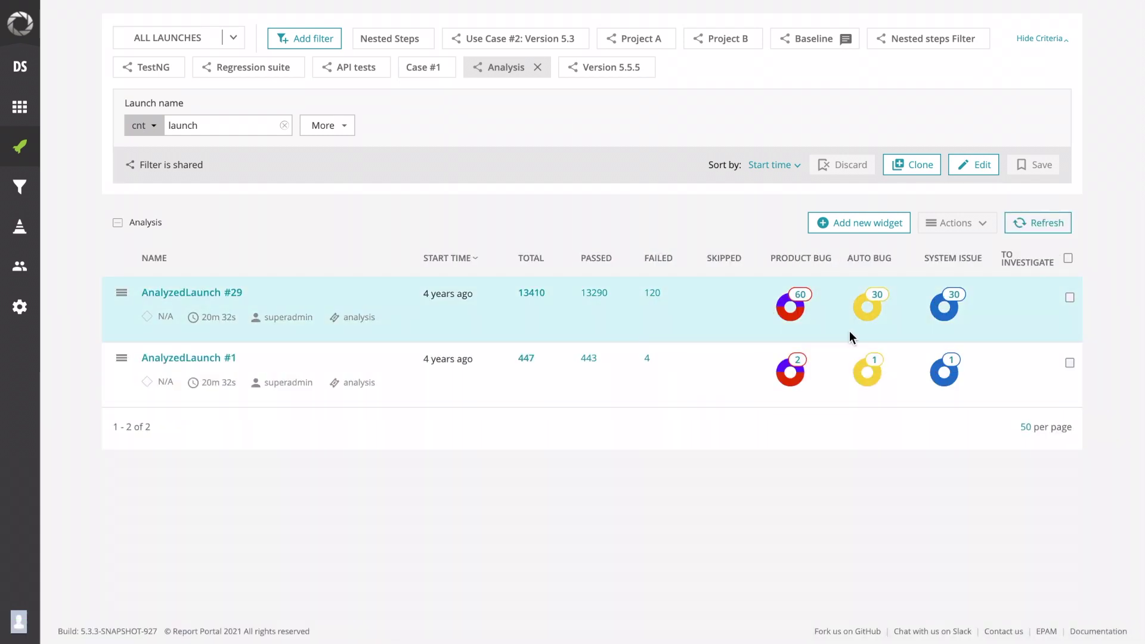
Step: Check a failed test's History of Actions showing the analyzer's reclassification
left_click(655, 295)
left_click(349, 206)
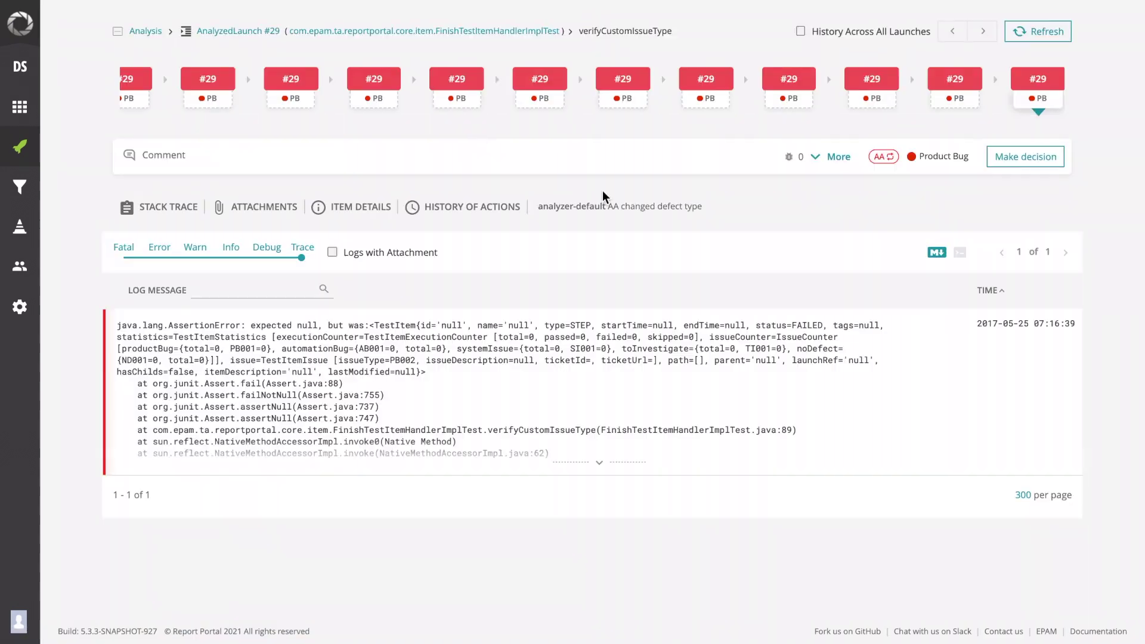
left_click(488, 213)
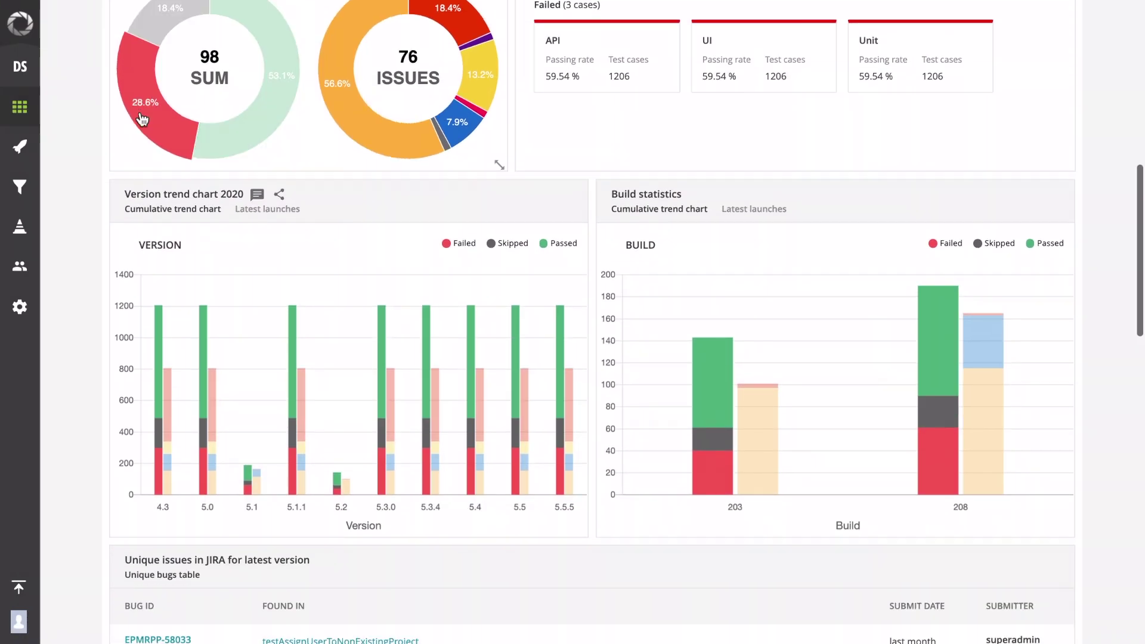
scroll(149, 435, "down", 2)
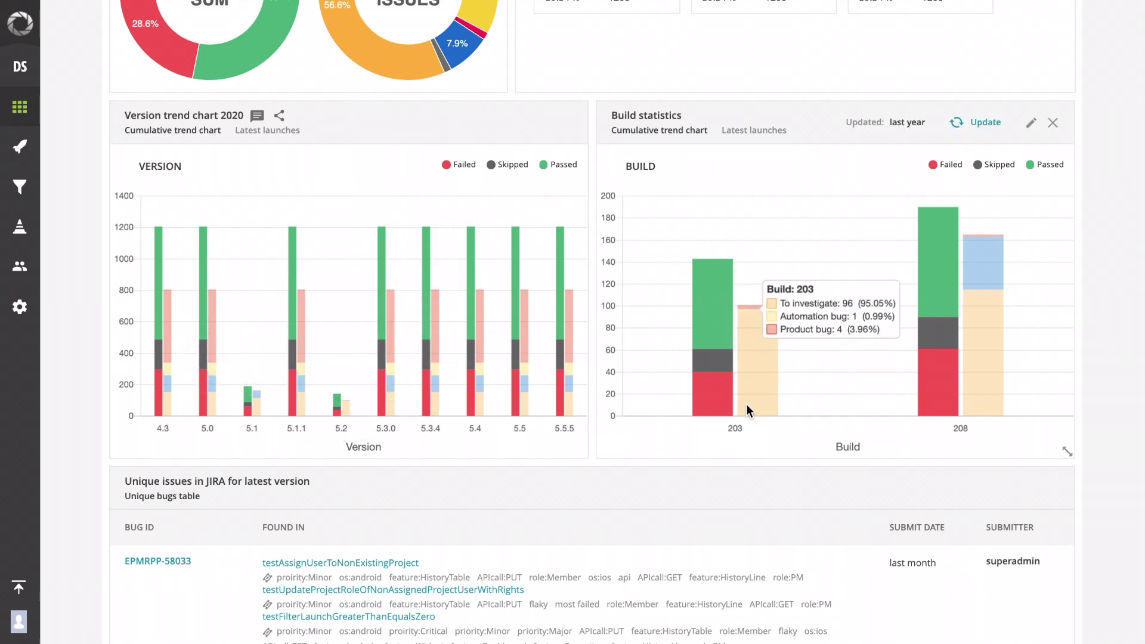
scroll(746, 403, "down", 2)
scroll(746, 404, "down", 3)
scroll(746, 403, "down", 2)
scroll(747, 402, "down", 2)
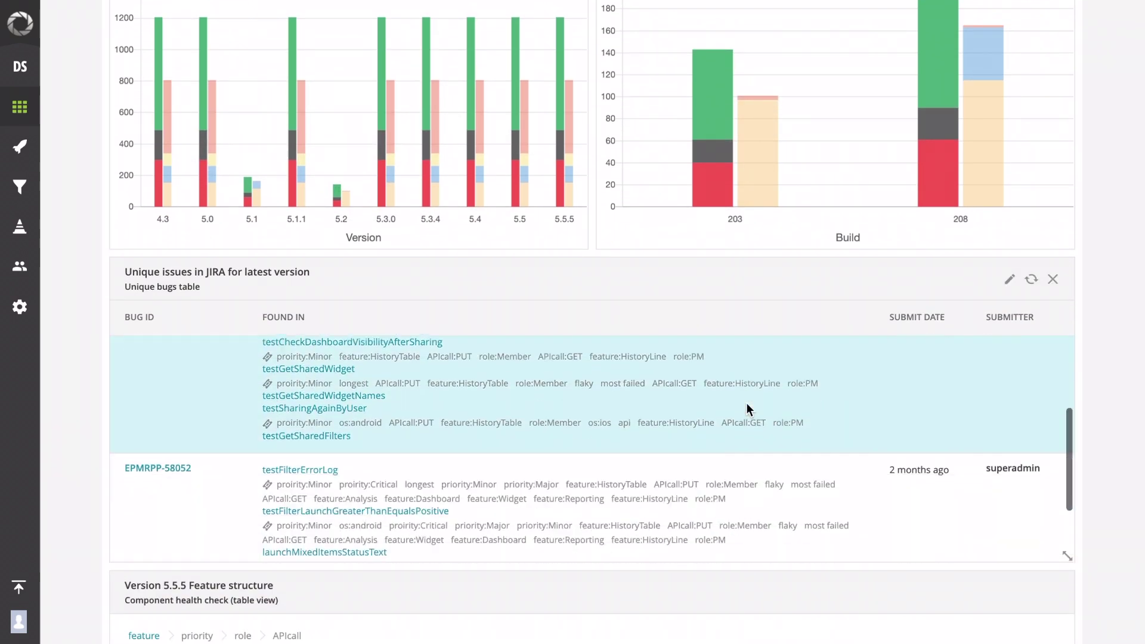
scroll(82, 509, "down", 3)
scroll(82, 509, "down", 2)
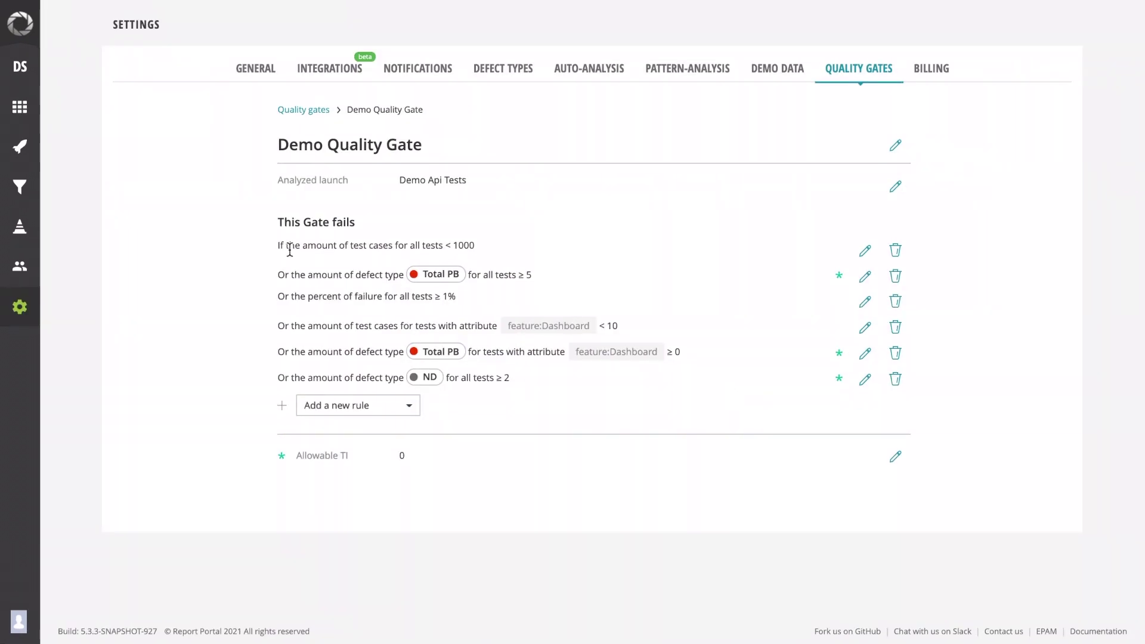
Step: Show the failed Custom Regression quality gate result for Demo Api Tests #124 with each rule's baseline
left_click(20, 147)
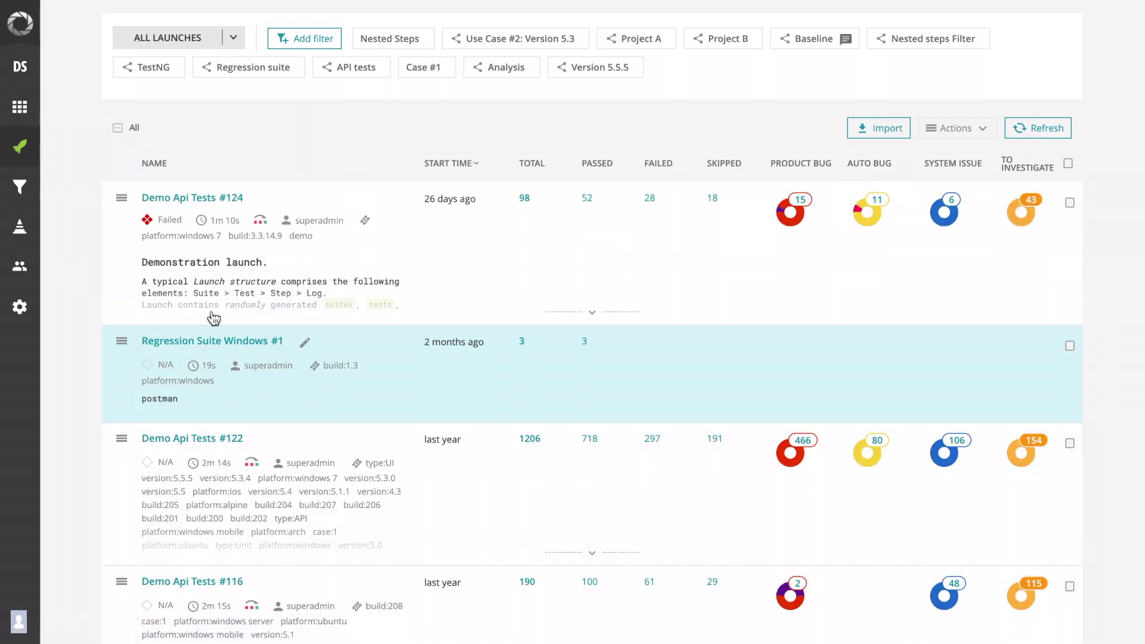
left_click(148, 224)
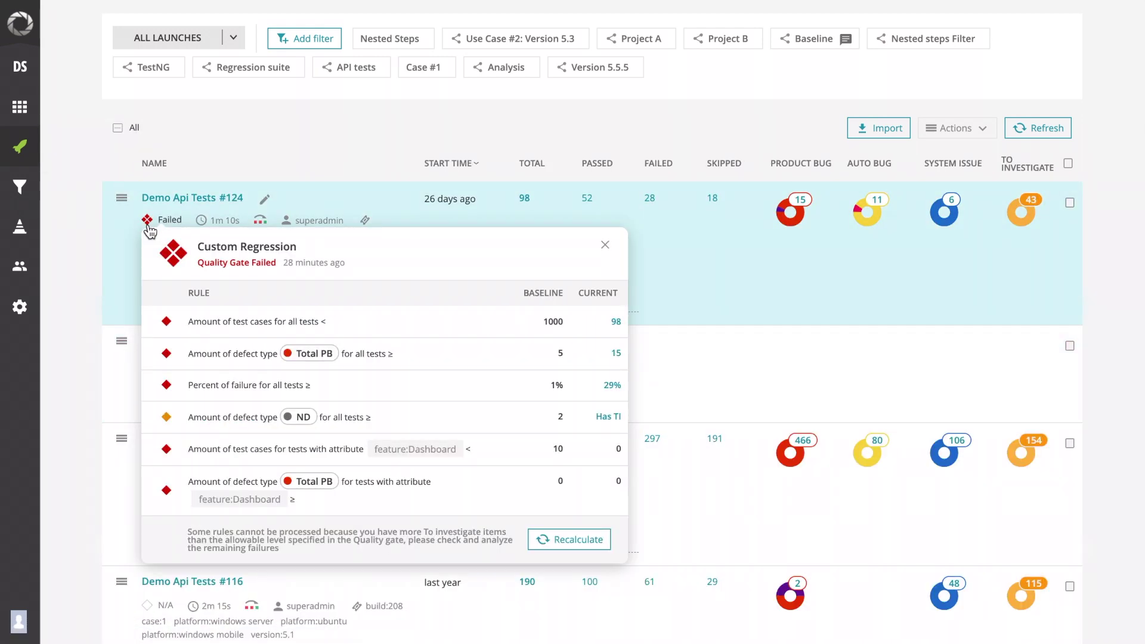